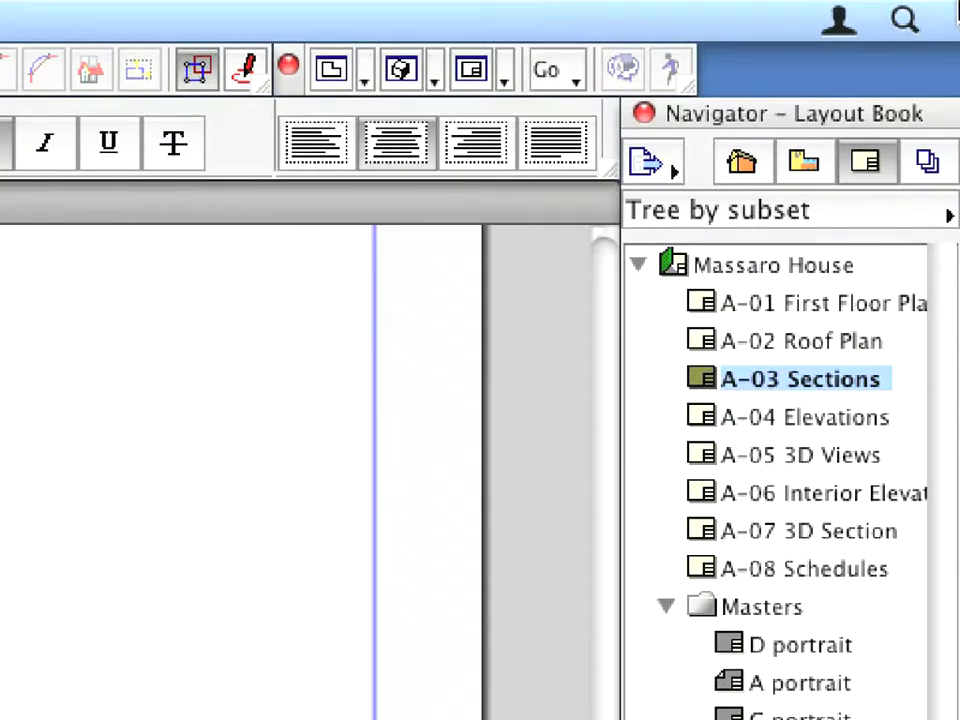
Open the Navigator's project dropdown to reach the Show Organizer option
click(656, 172)
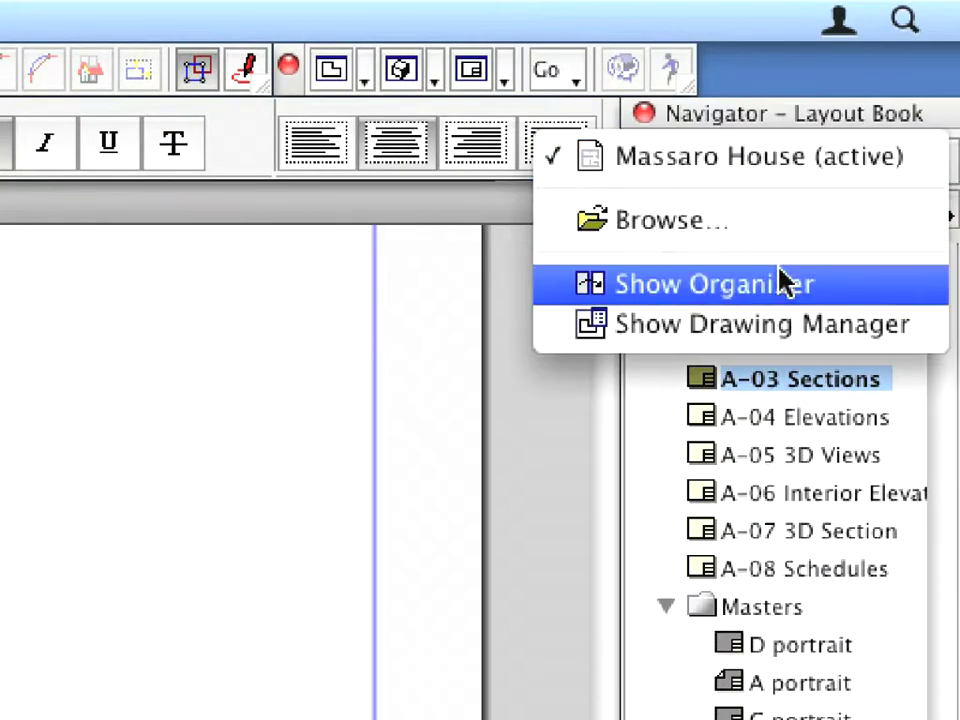
Open the Organizer with the View Map, expanding Chapter 10's 10.1 Views to Publish folder
click(868, 290)
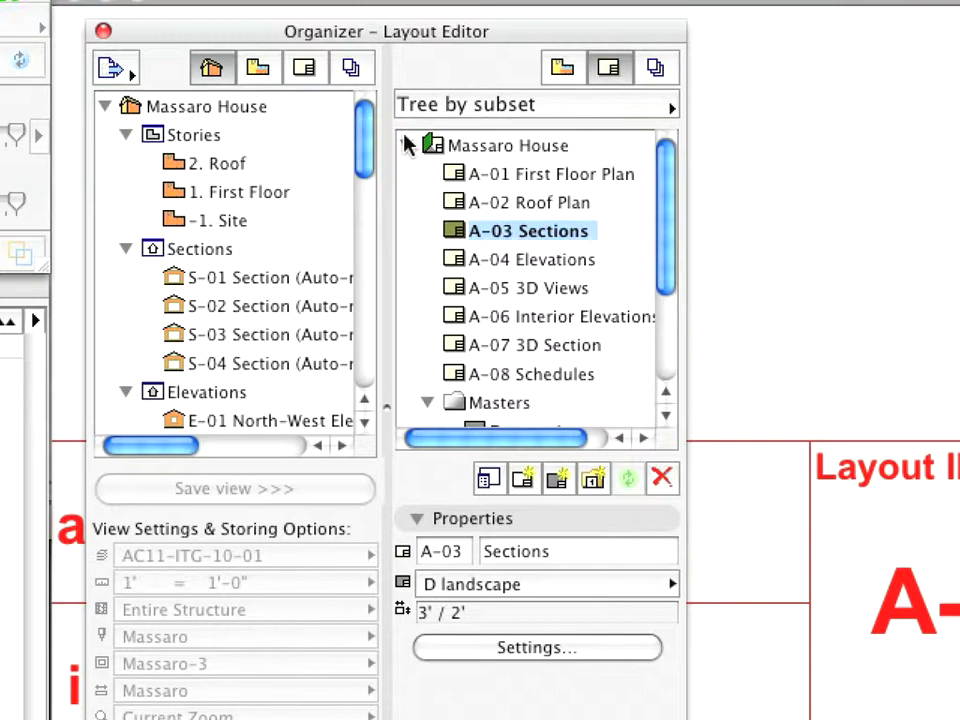
click(258, 67)
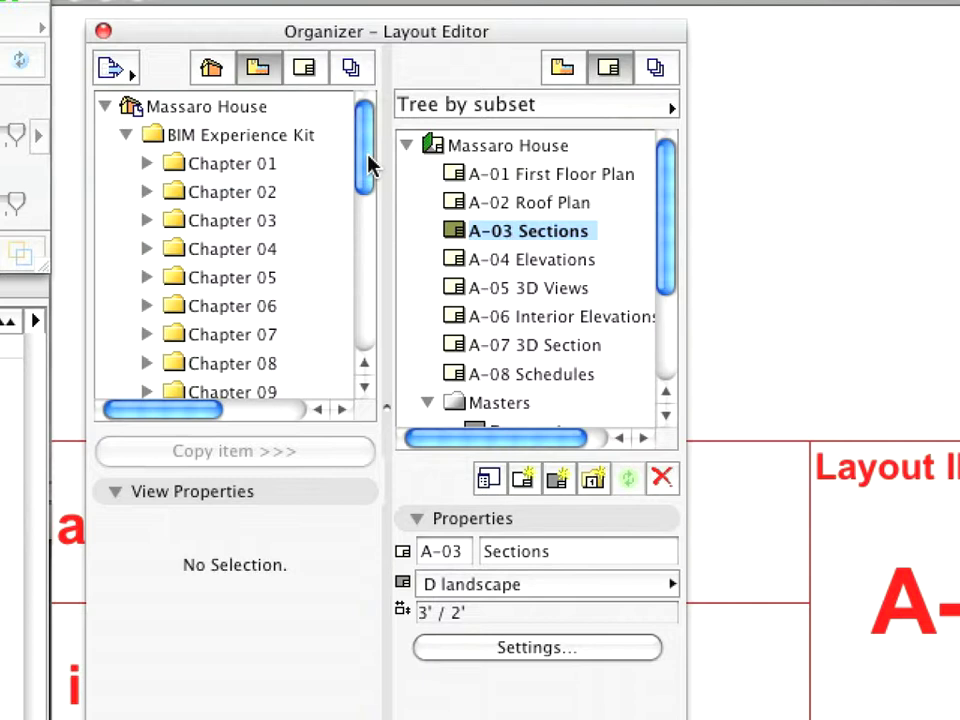
drag(373, 154, 368, 244)
drag(197, 418, 225, 422)
drag(358, 272, 360, 283)
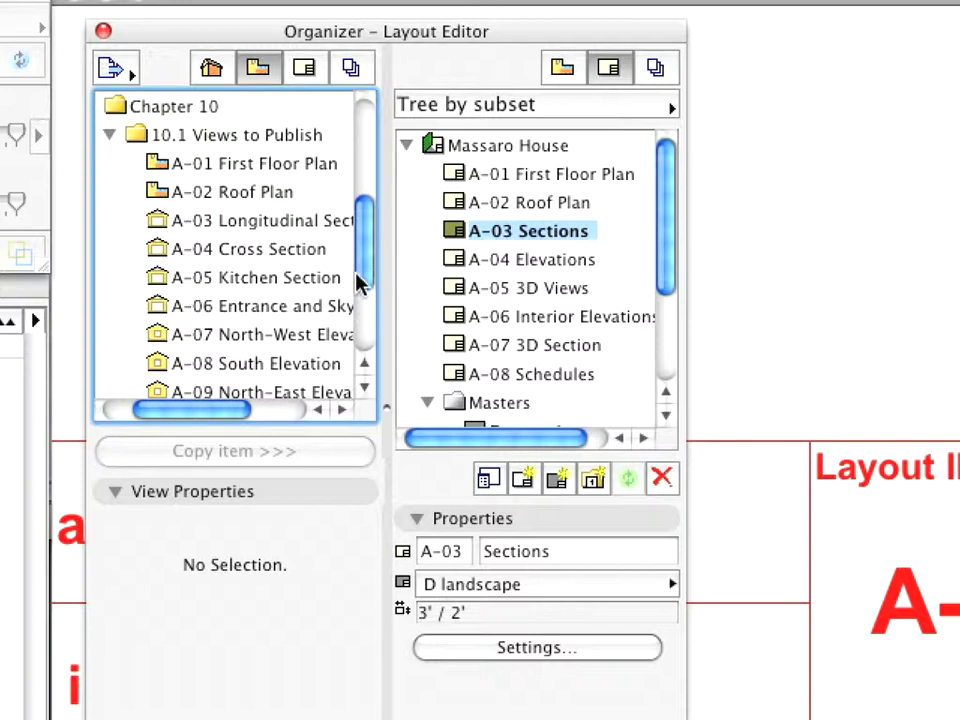
click(617, 76)
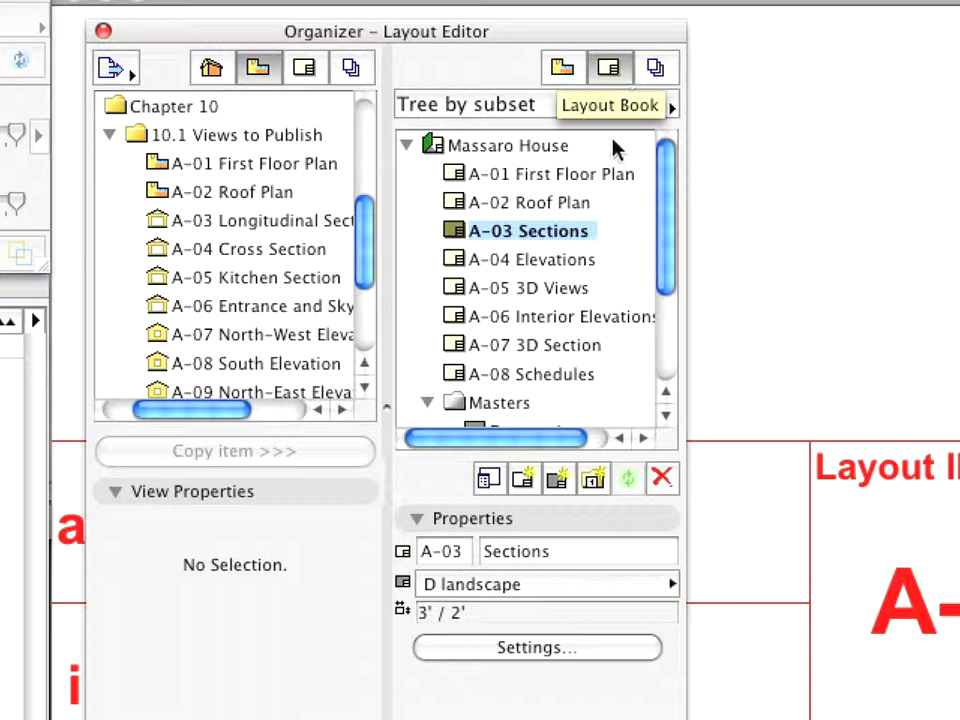
Open layout A-01 and drag the A-01 First Floor Plan view onto it
click(605, 176)
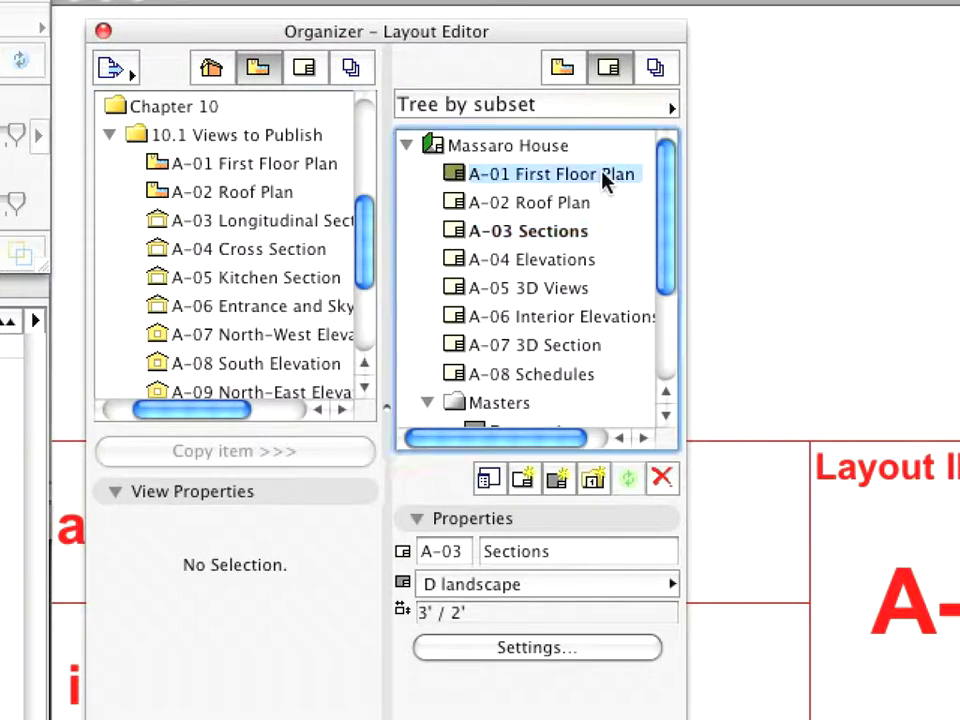
double_click(603, 175)
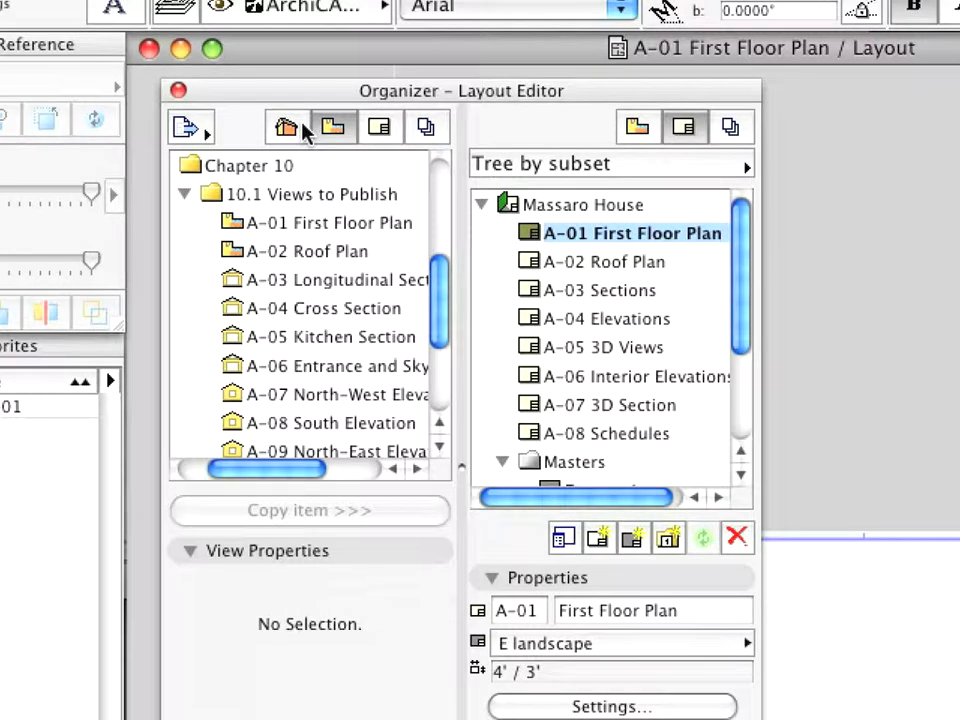
click(311, 223)
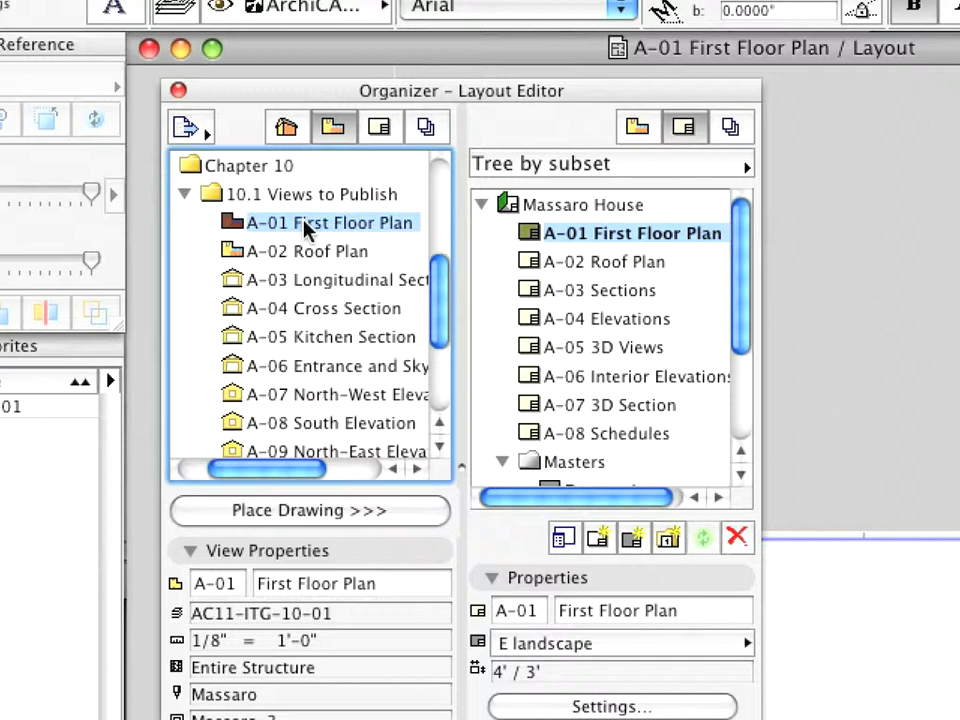
drag(311, 223, 566, 236)
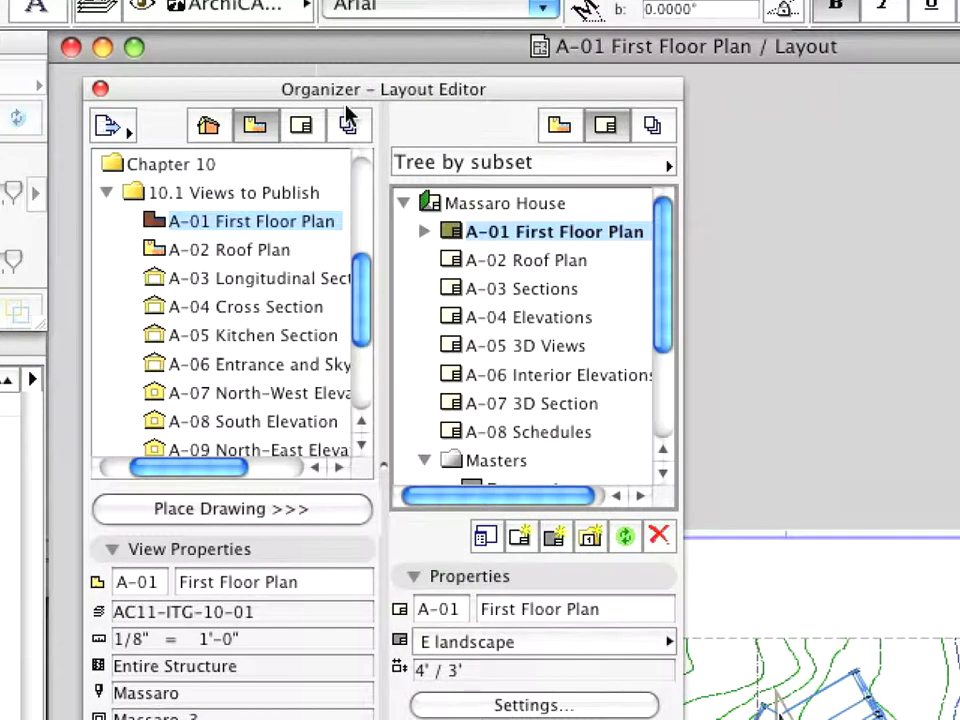
Drag the A-02 Roof Plan view onto layout A-02, and section views A-03 to A-06 onto A-03 Sections
double_click(544, 260)
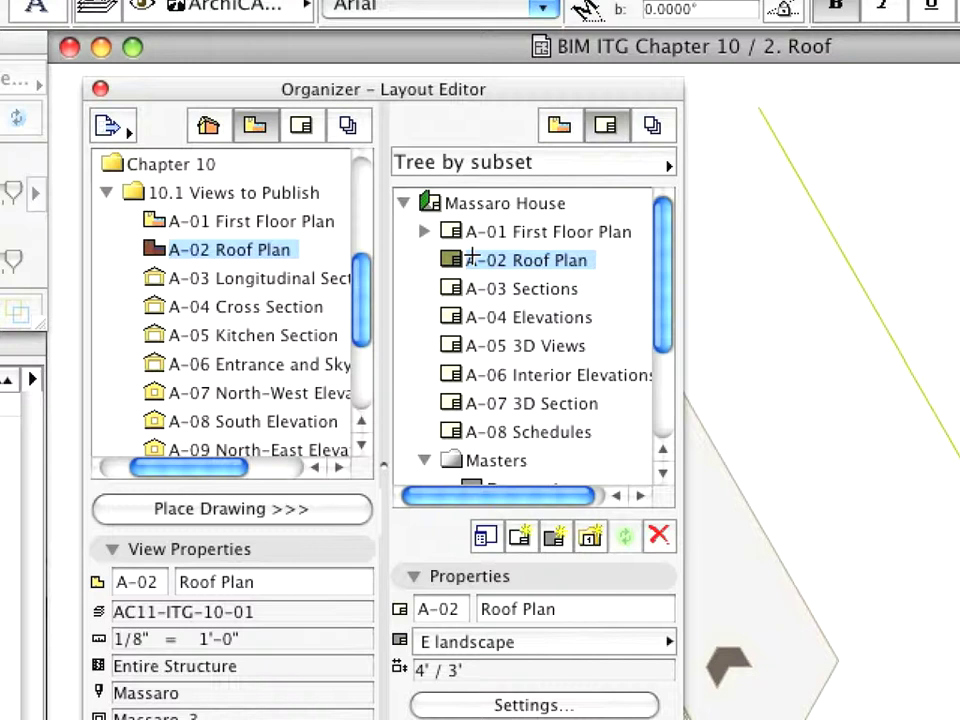
drag(236, 252, 504, 270)
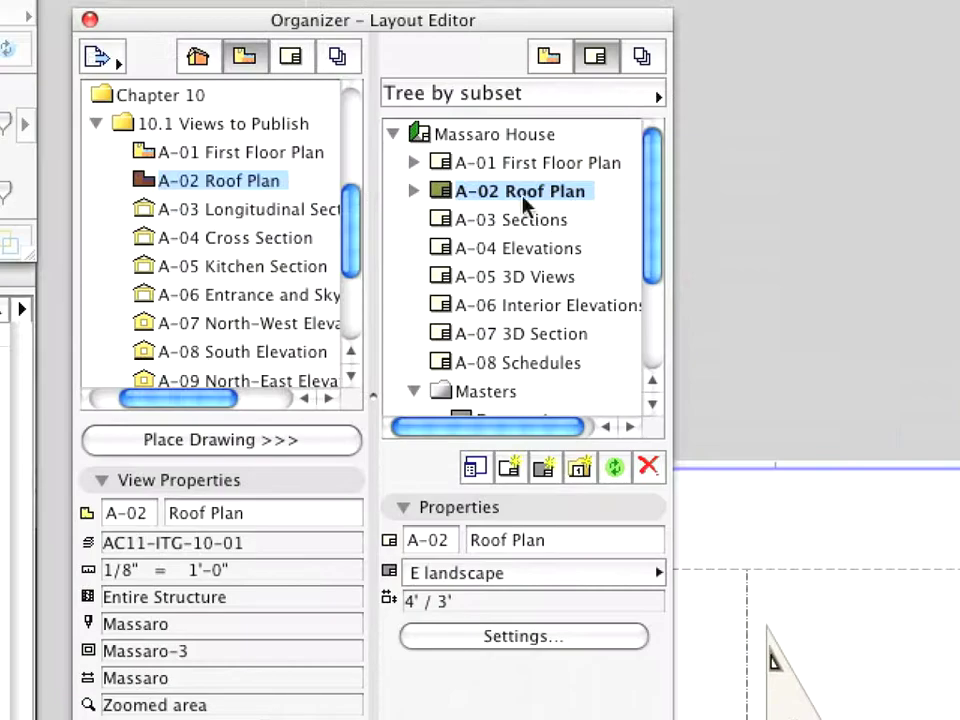
click(531, 220)
click(245, 209)
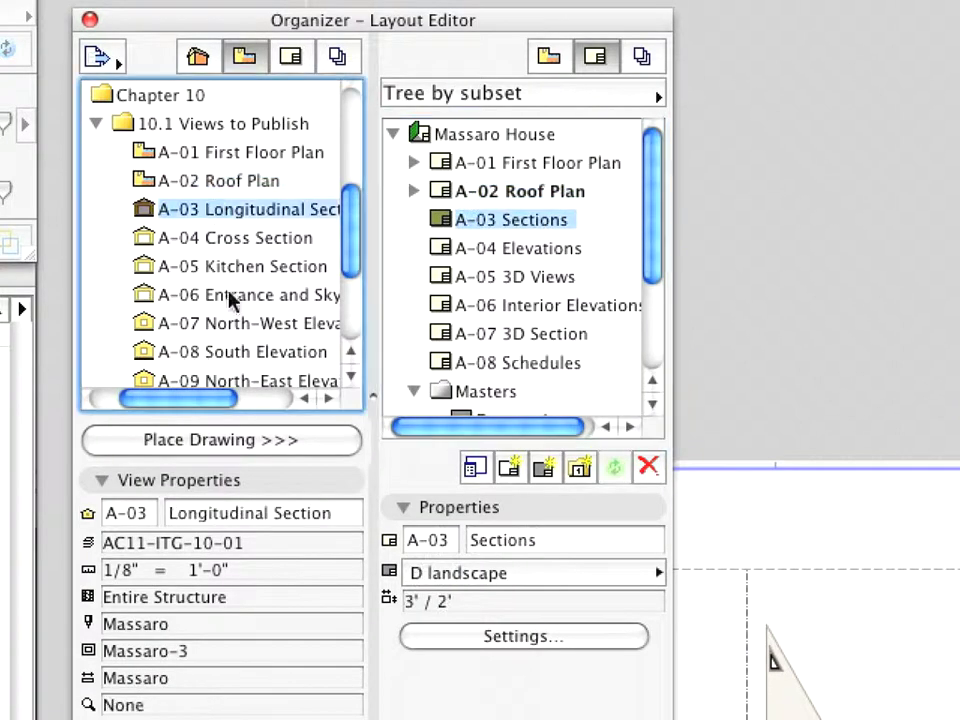
shift+click(230, 298)
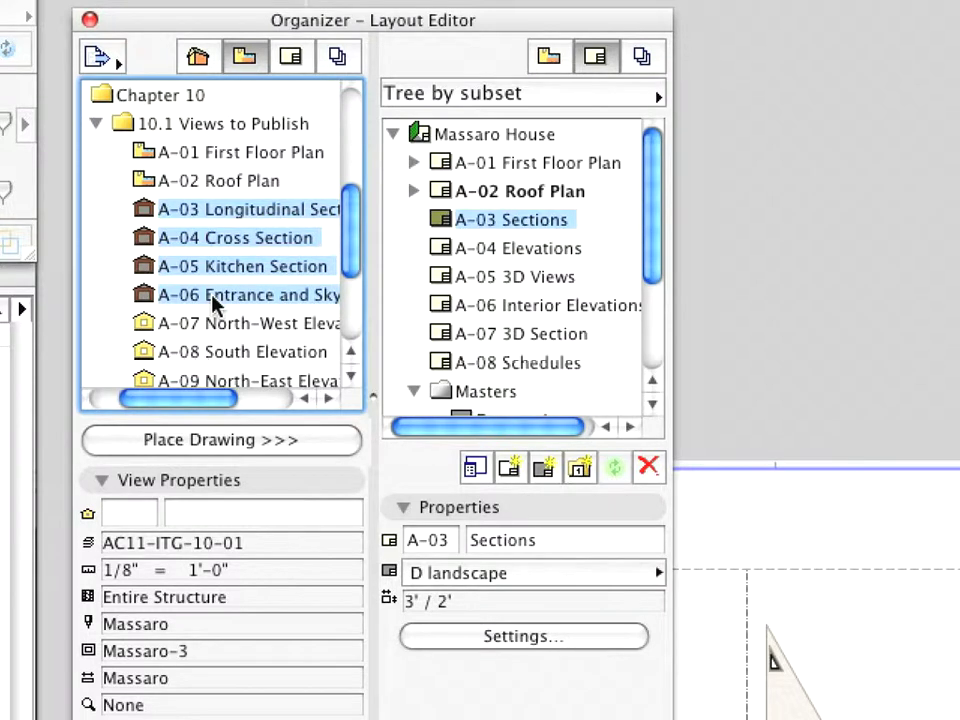
drag(213, 303, 476, 229)
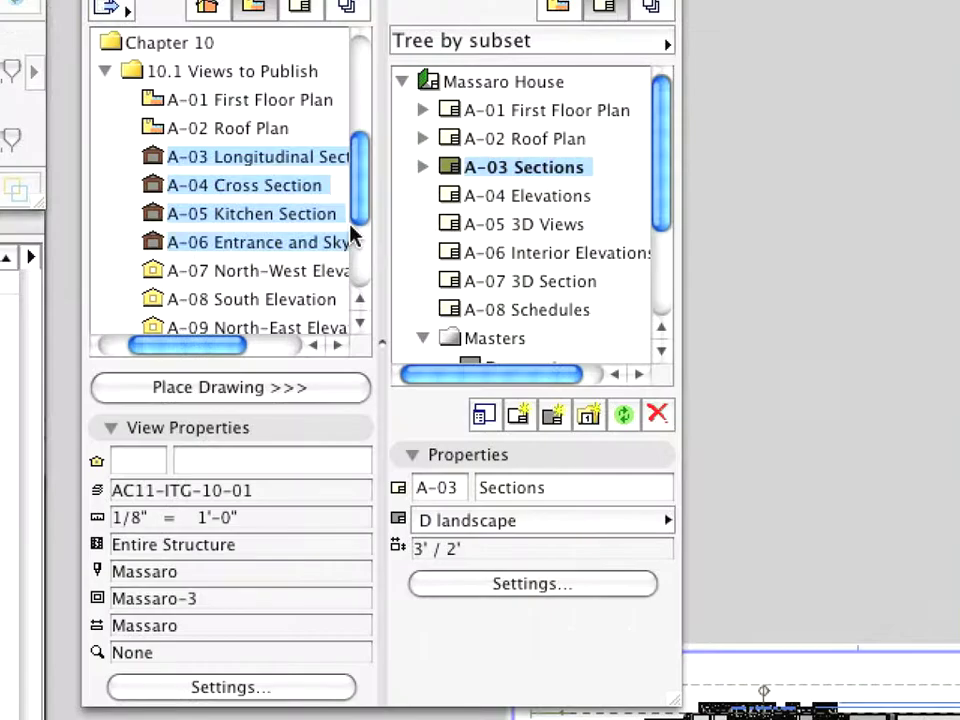
Drag the North-West, South and North-East elevation views (A-07 to A-09) onto layout A-04 Elevations
click(345, 270)
click(360, 323)
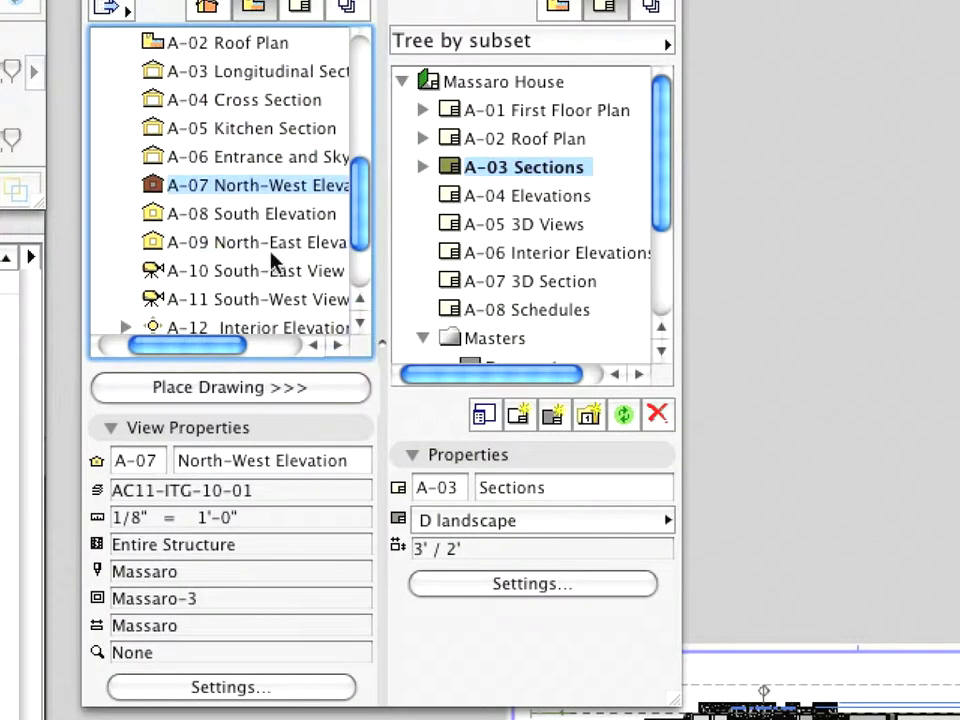
shift+click(268, 250)
click(534, 200)
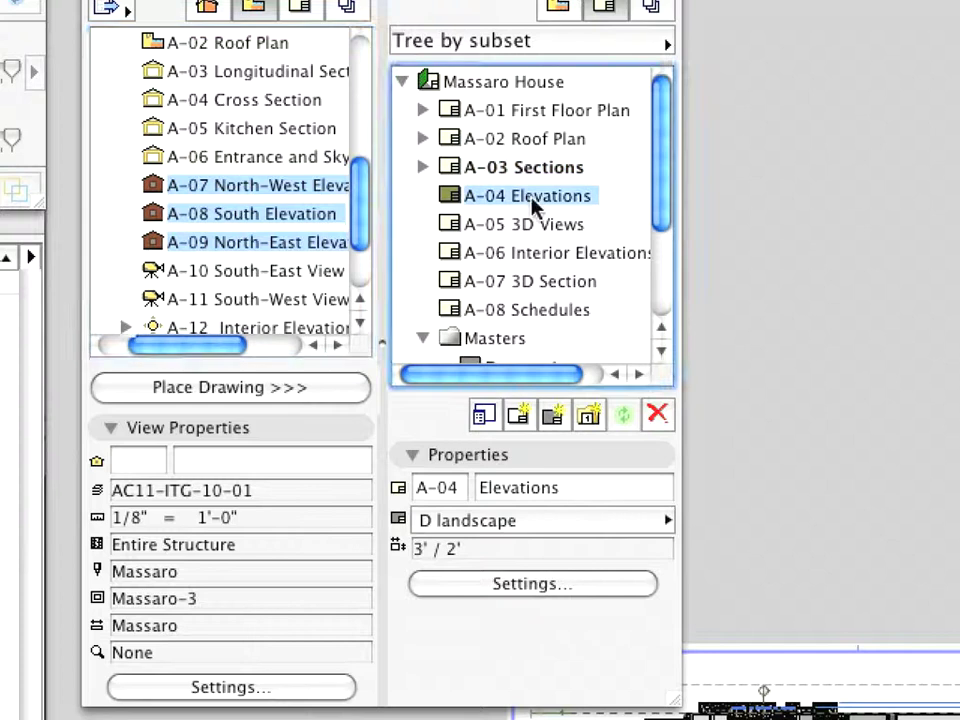
drag(242, 189, 490, 200)
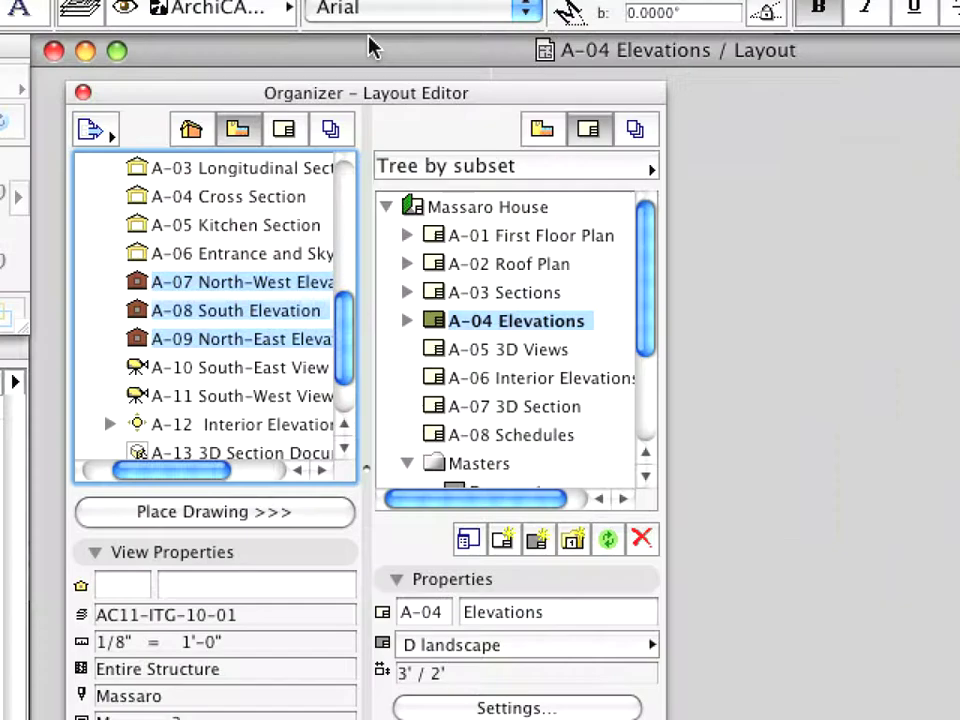
Place the A-10 South-East and A-11 South-West 3D views on layout A-05 3D Views
click(510, 350)
click(279, 368)
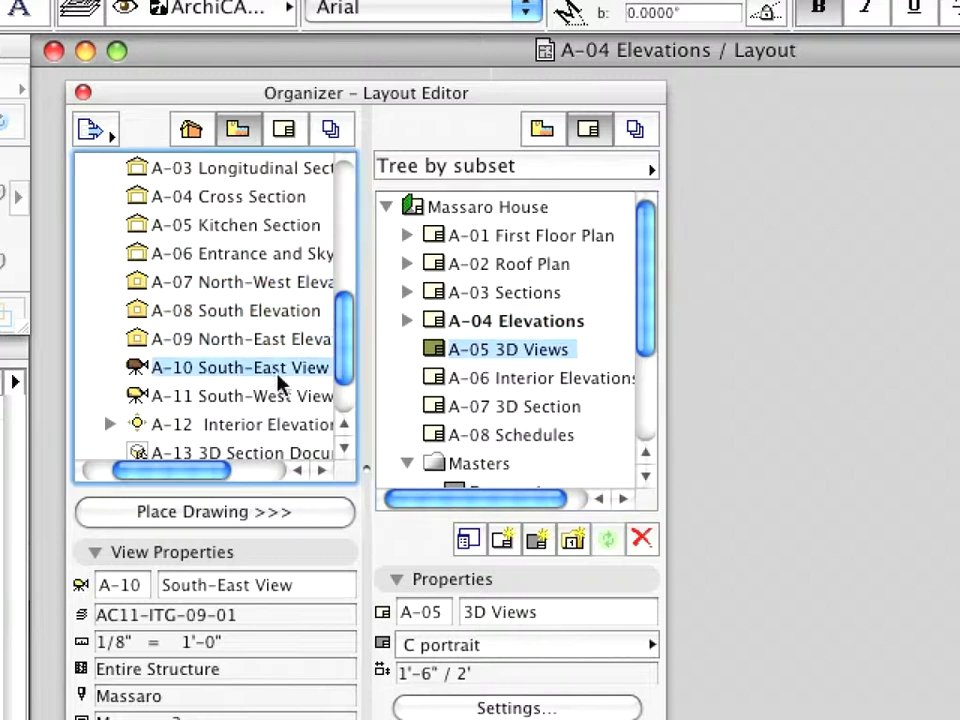
shift+click(285, 397)
drag(283, 399, 520, 357)
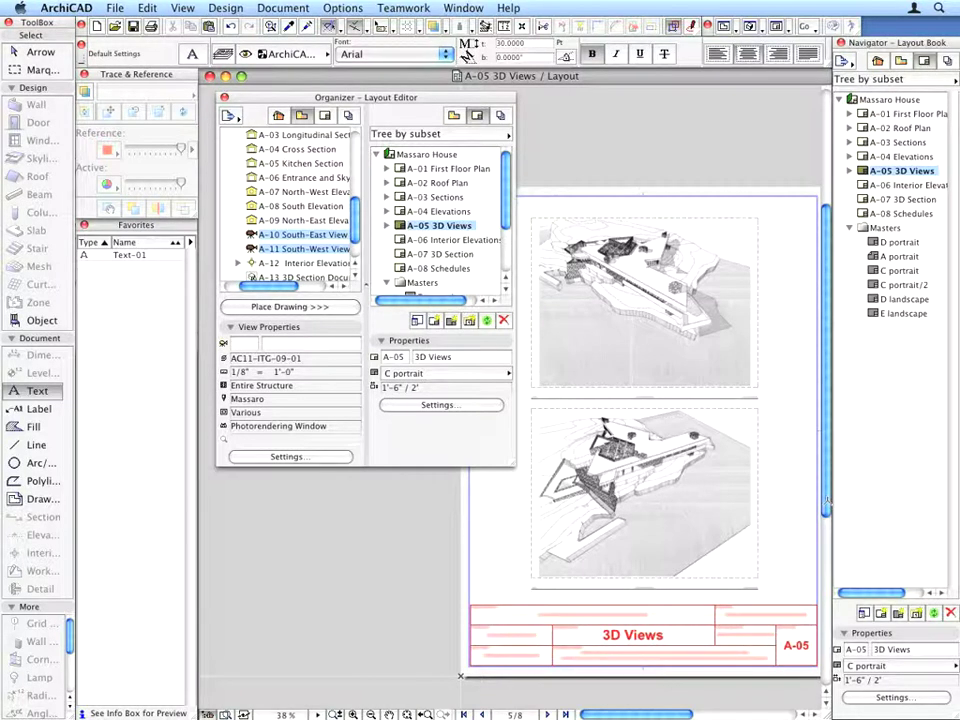
Place the A-12 Interior Elevations view on layout A-06 Interior Elevations
key(Down)
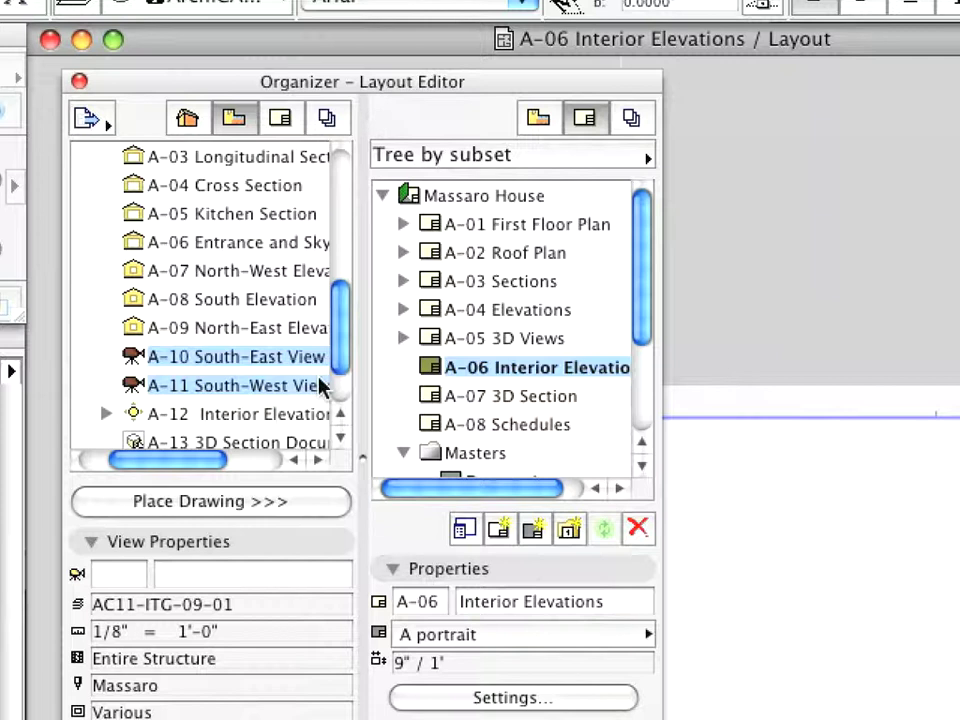
click(253, 414)
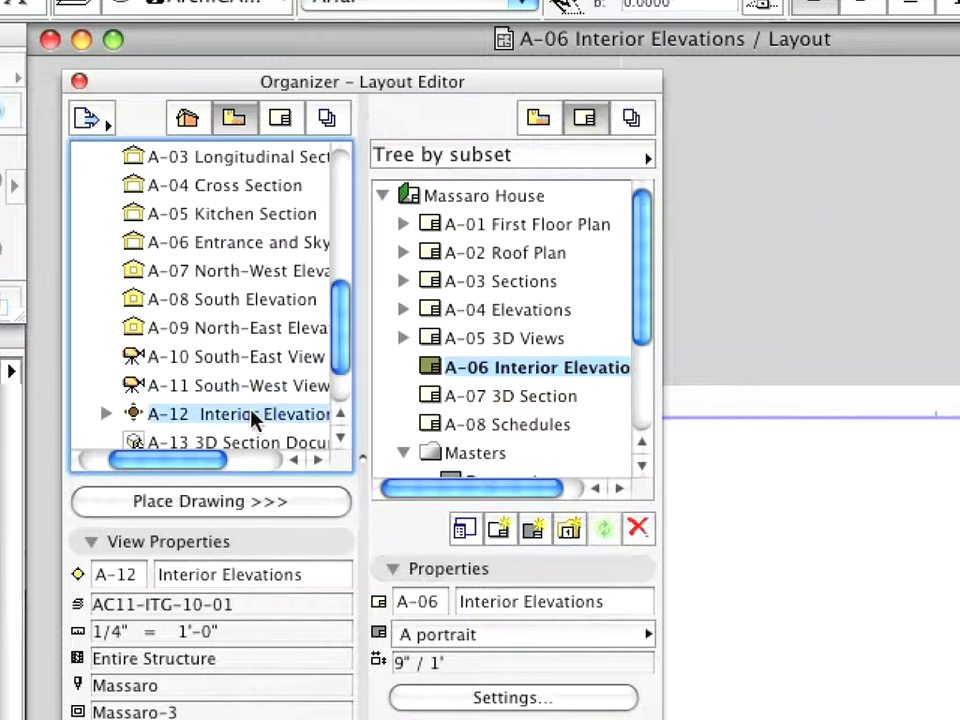
mouse_move(261, 418)
mouse_down()
mouse_move(517, 366)
mouse_move(521, 374)
mouse_up()
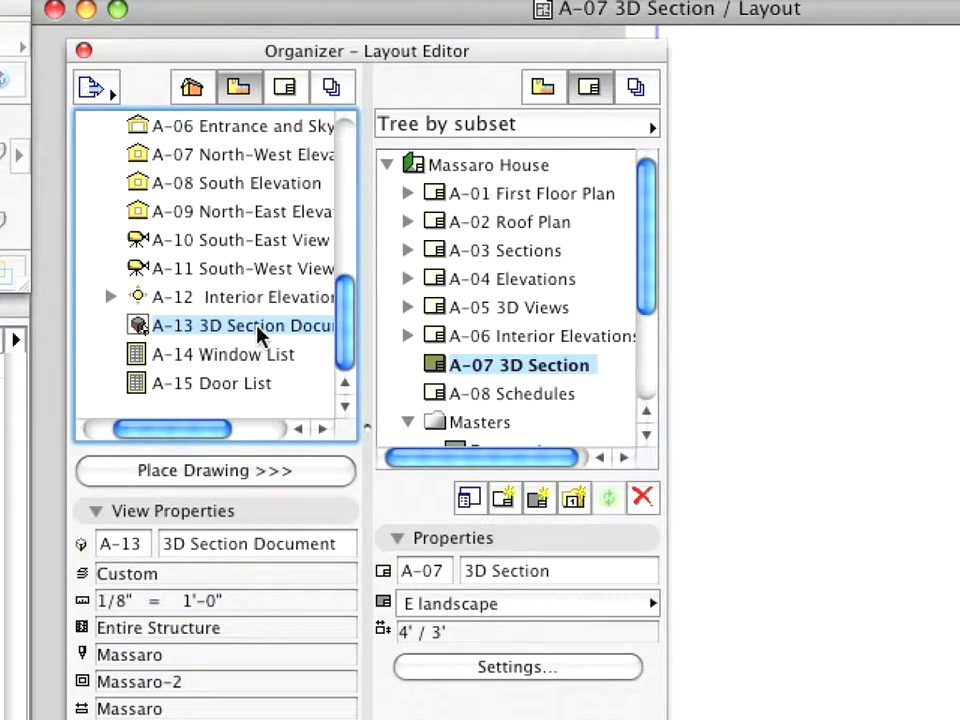
Drag A-13 3D Section Document onto A-07, and A-14 Window List and A-15 Door List onto A-08 Schedules
drag(258, 333, 531, 369)
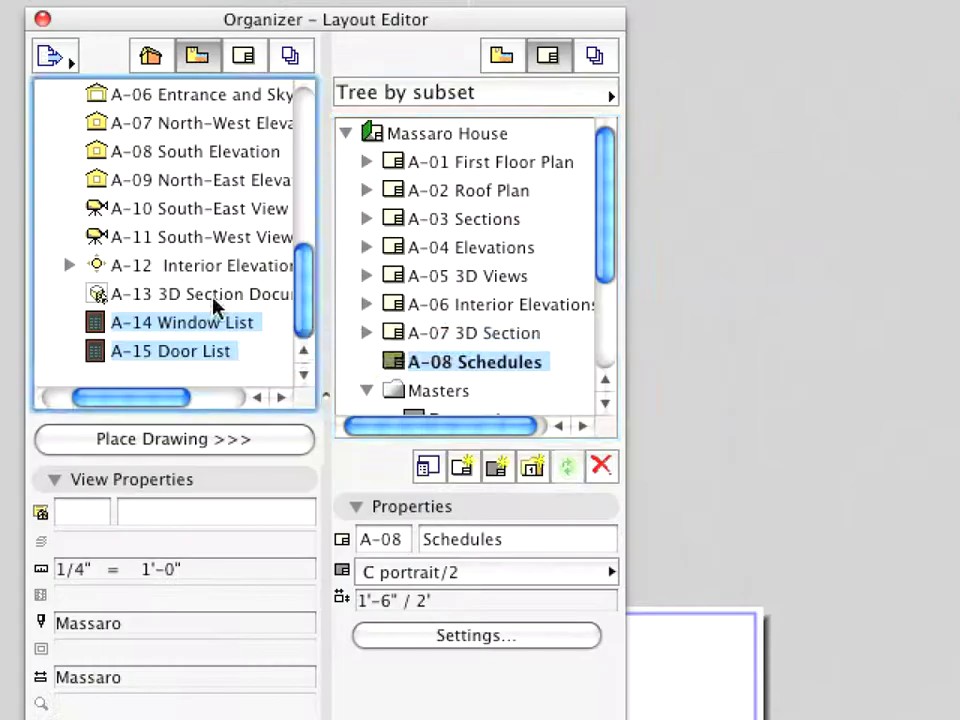
drag(213, 318, 456, 366)
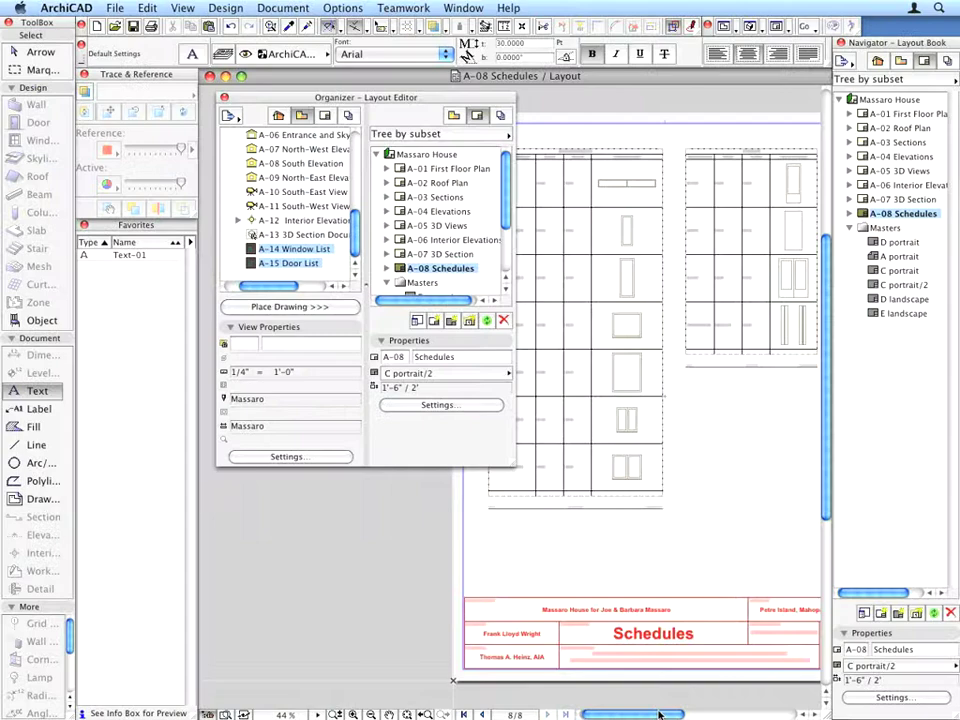
Close the Organizer, open layout A-03 Sections, zoom in and select its middle section drawing
click(224, 97)
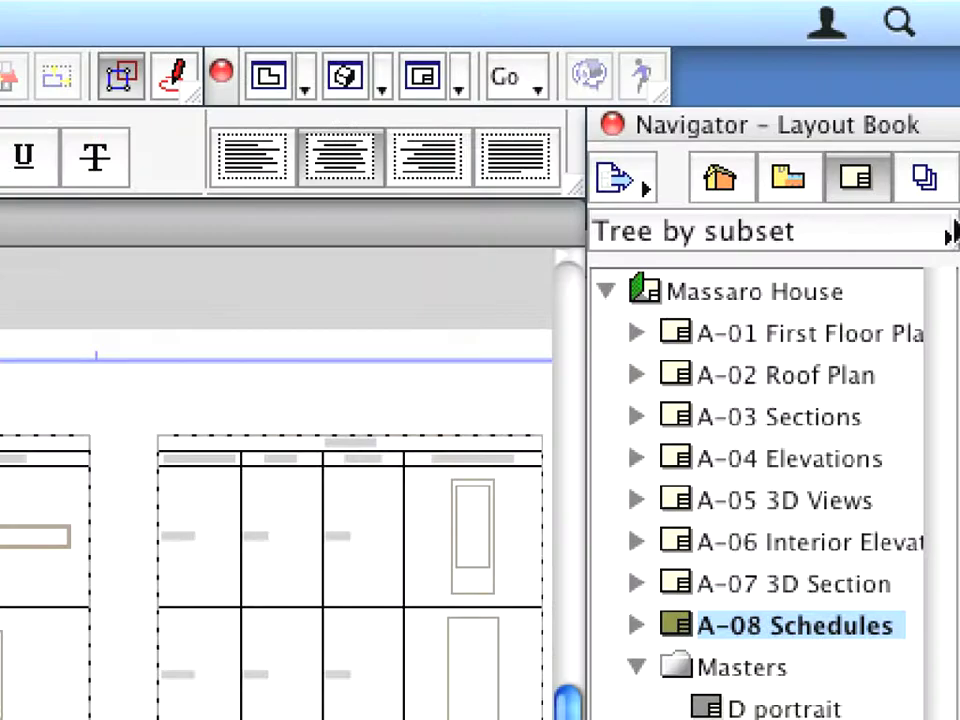
double_click(793, 414)
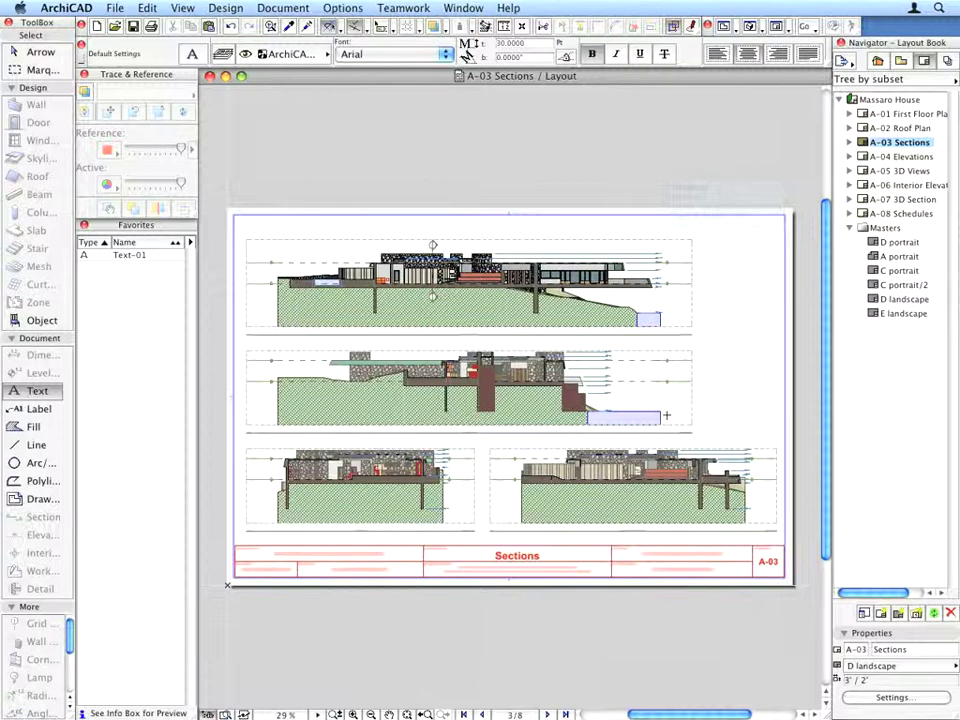
scroll(666, 414, up, 5)
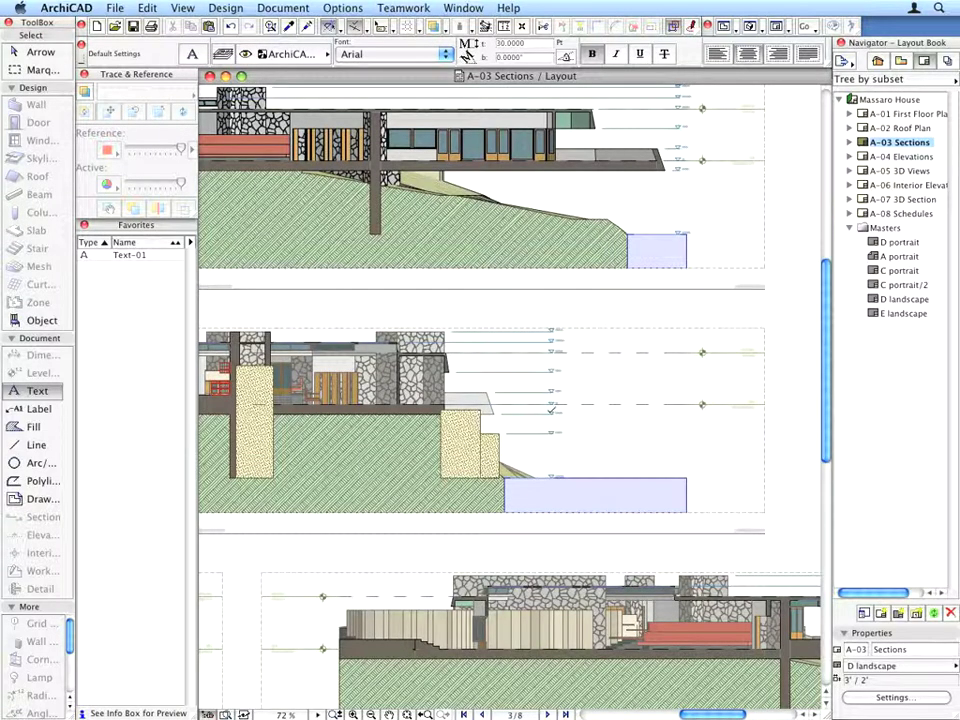
click(556, 410)
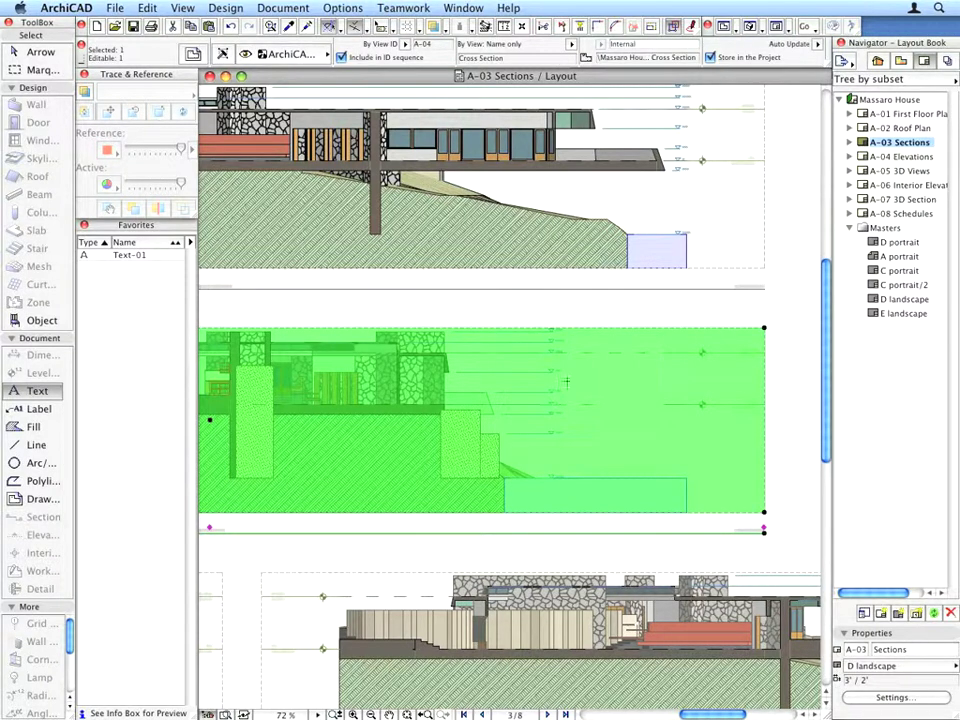
Open the S-02 Section source view with the A-03 layout as reference and select its elevation dimension chain
right_click(566, 381)
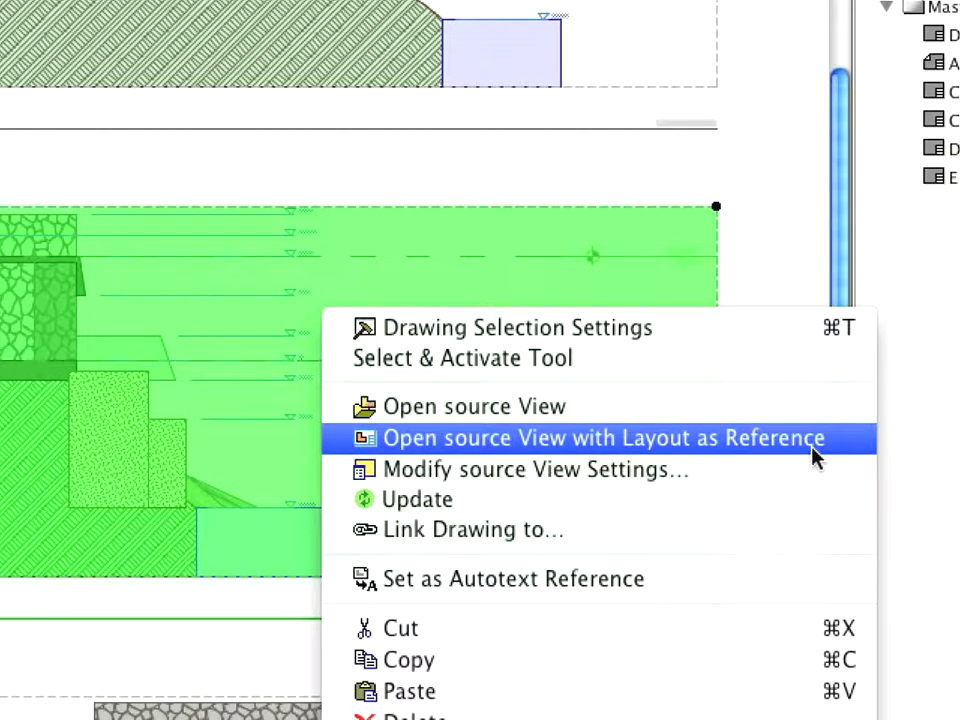
click(813, 445)
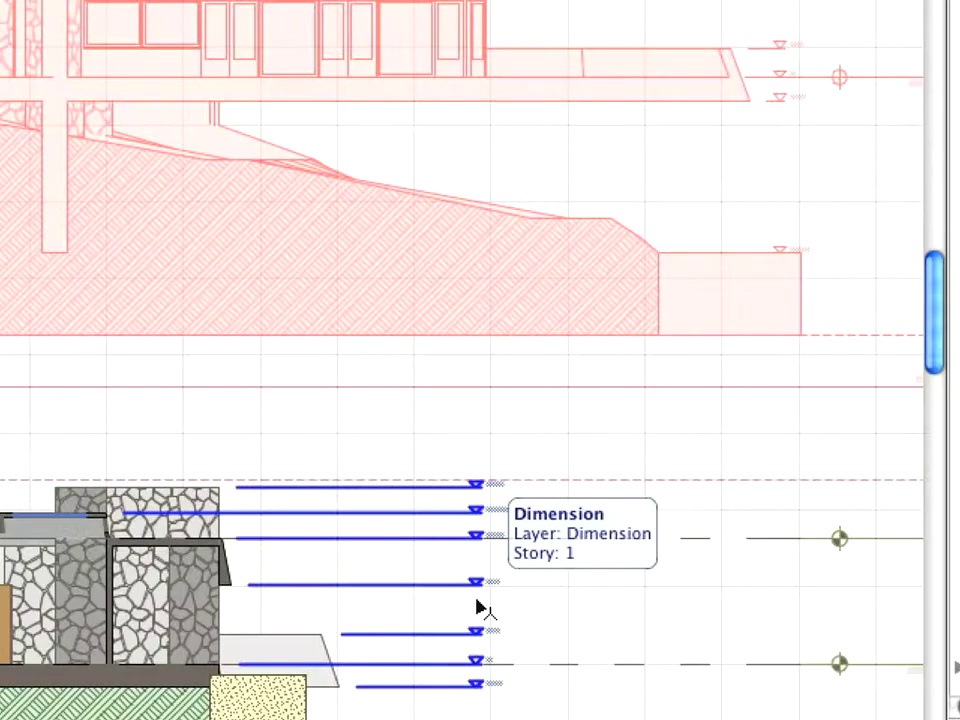
click(478, 607)
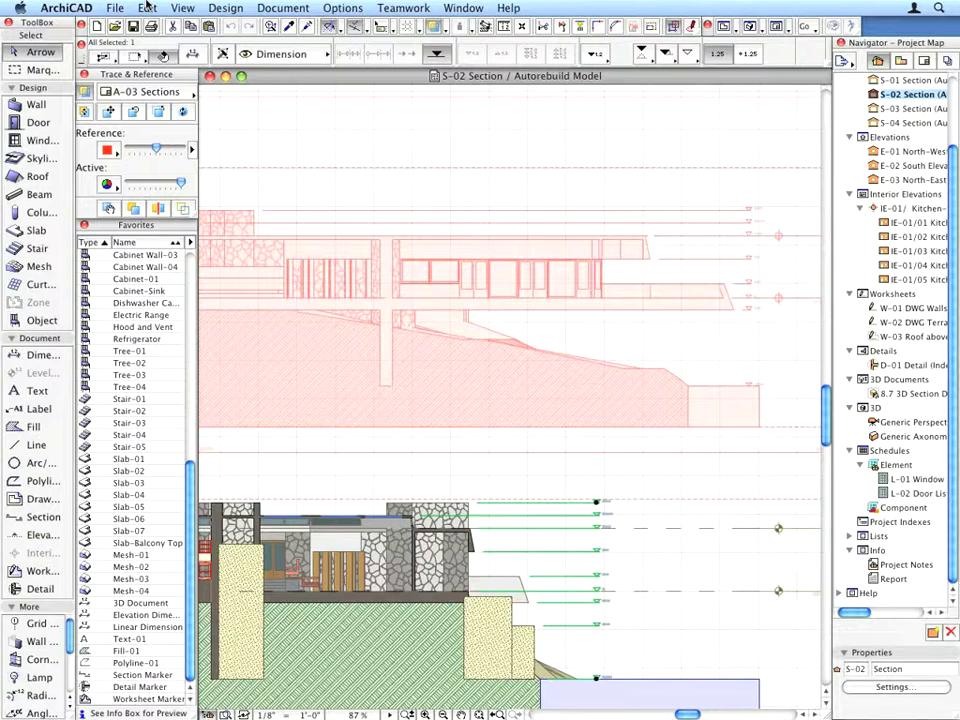
Drag the elevation dimension chain from its level marker onto the reference drawing's matching elevation marker
click(147, 7)
mouse_move(250, 261)
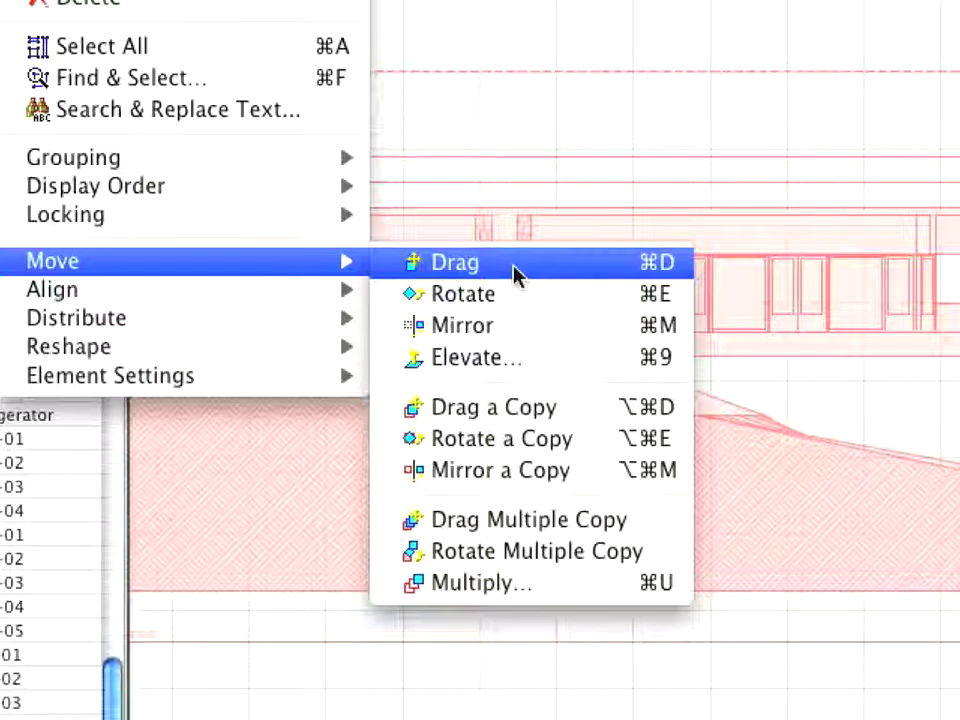
click(515, 262)
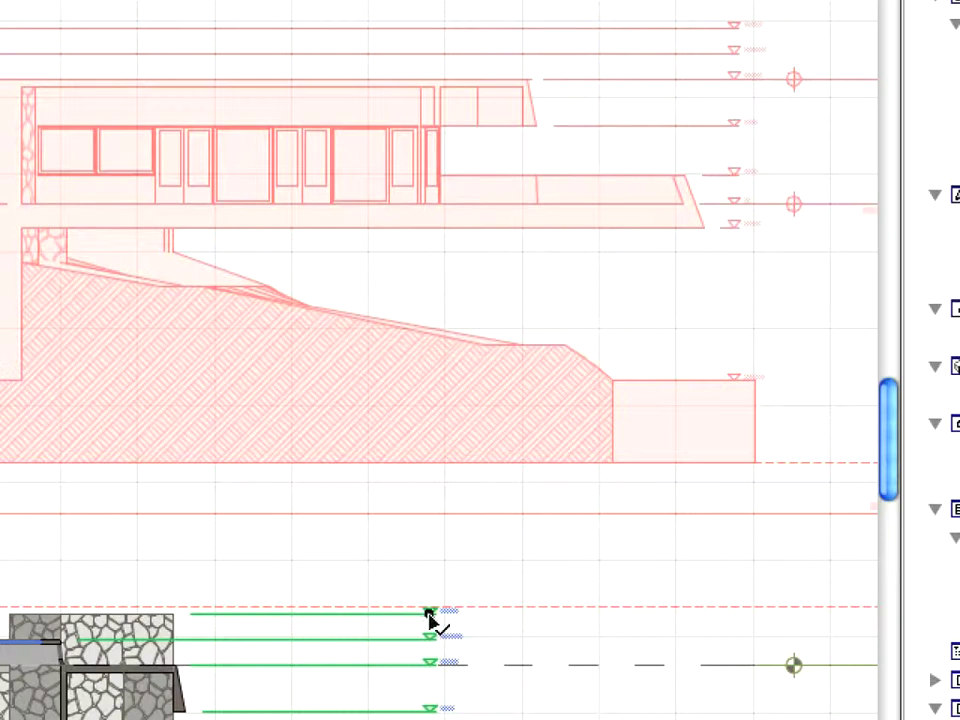
click(430, 613)
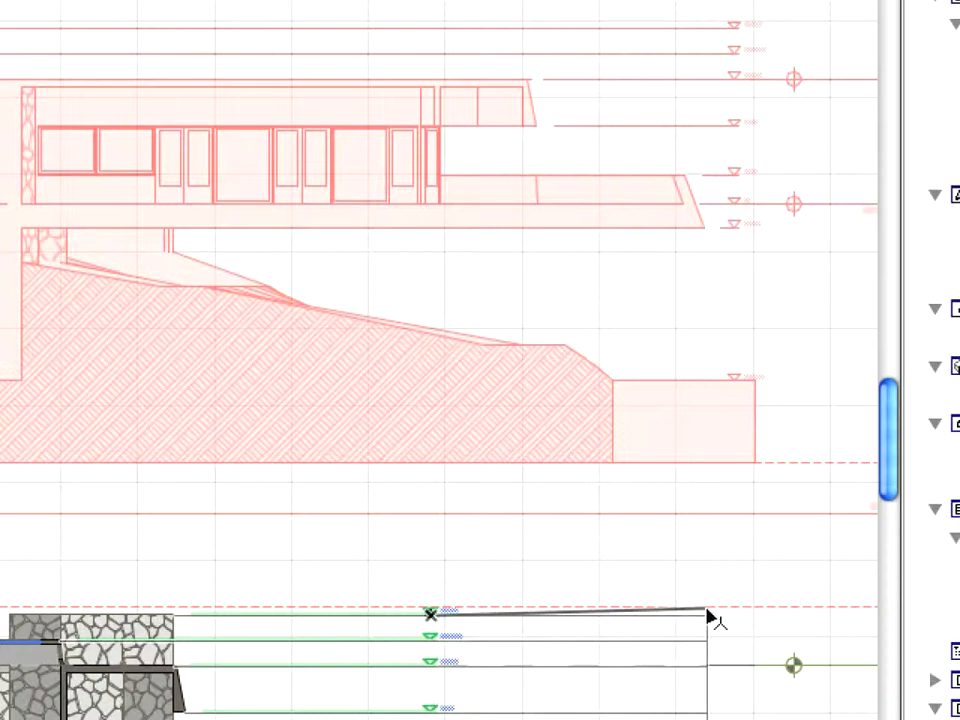
click(735, 388)
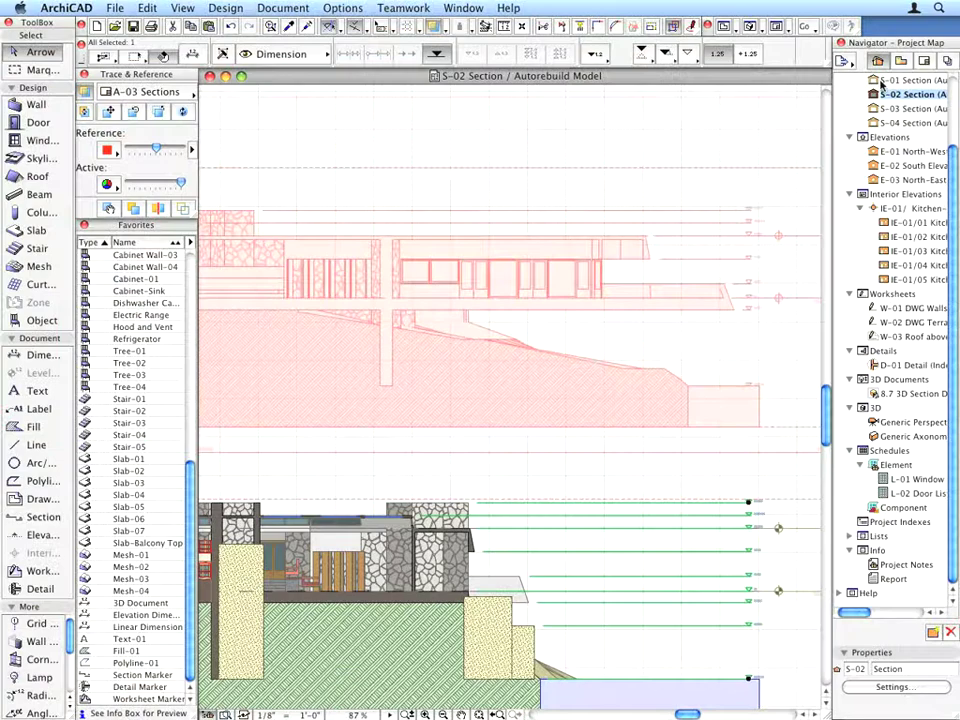
Show the Massaro House Layout Book in the Navigator and open layout A-03 Sections
click(900, 60)
click(923, 60)
double_click(905, 143)
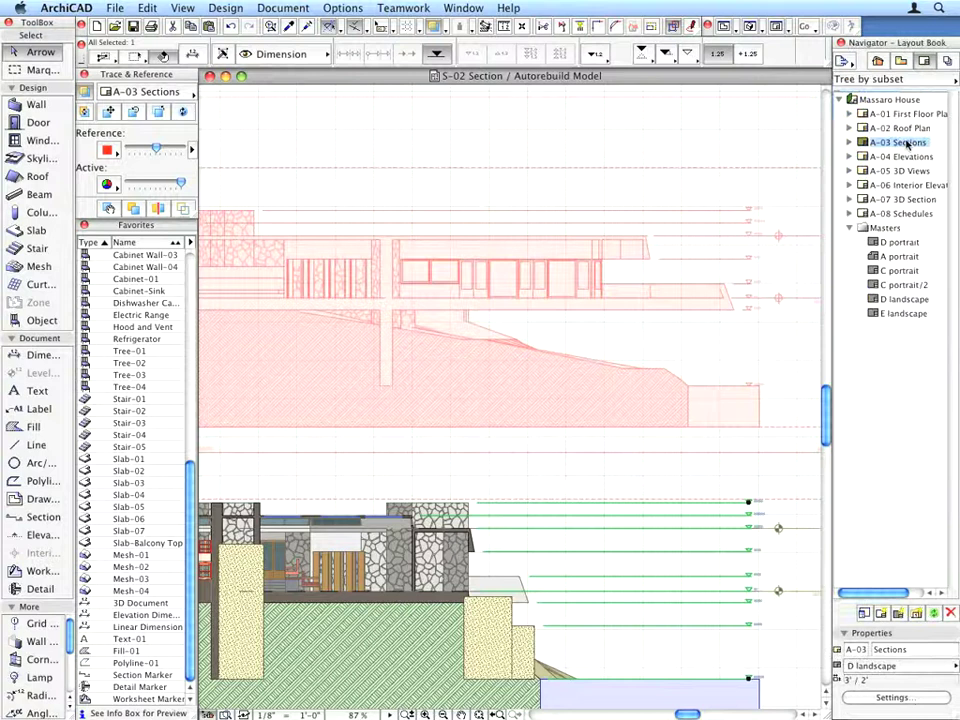